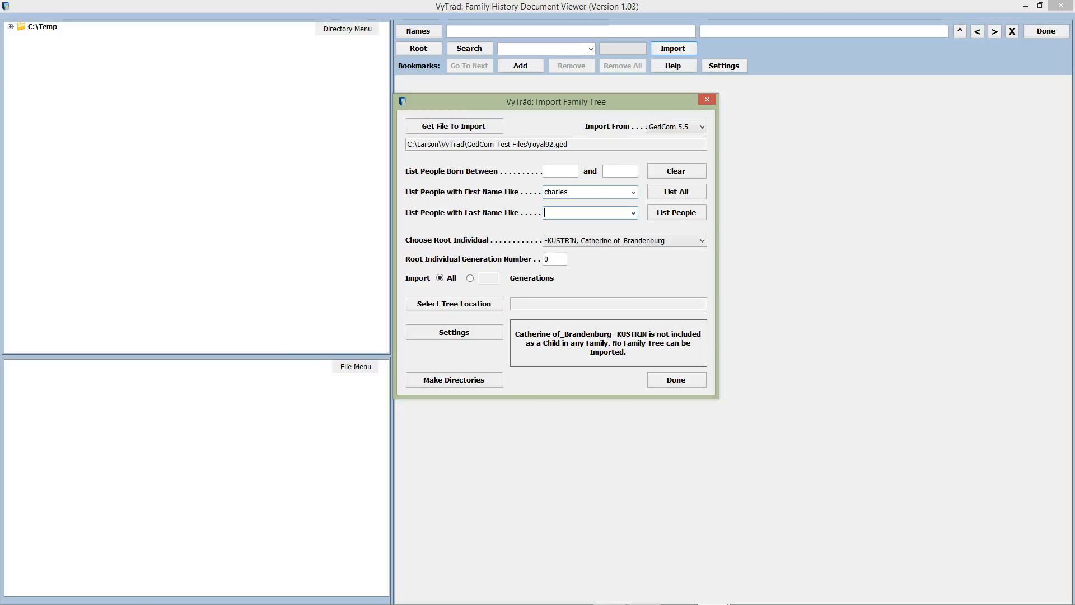
Step: List people with the first name charles and last name arthurwindsor, and choose Charles Philip (1948-) as the root individual
text(arthurwindsor)
click(672, 212)
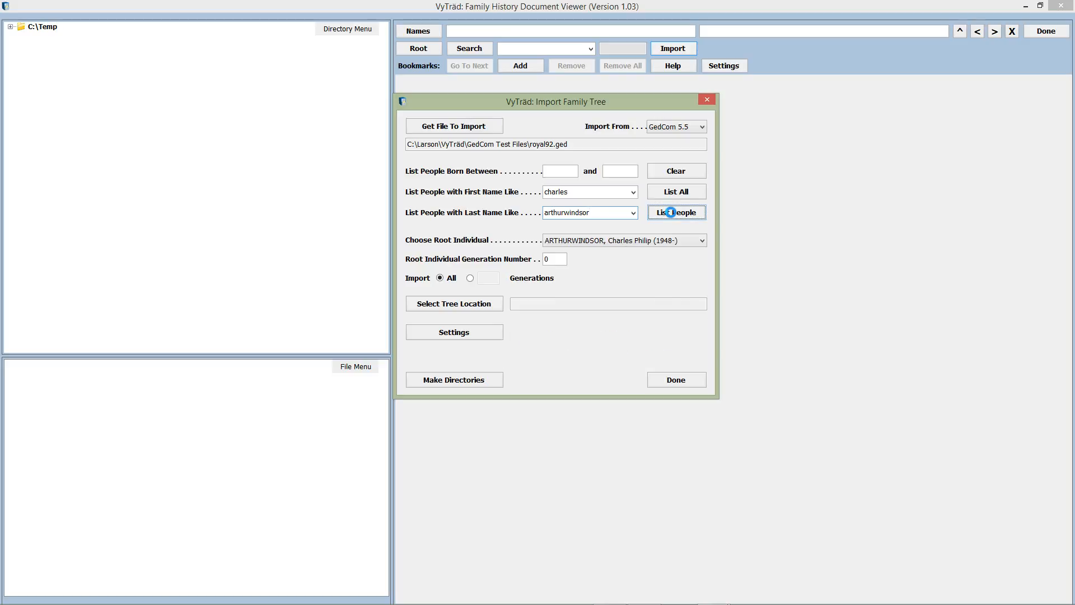
click(677, 241)
click(671, 252)
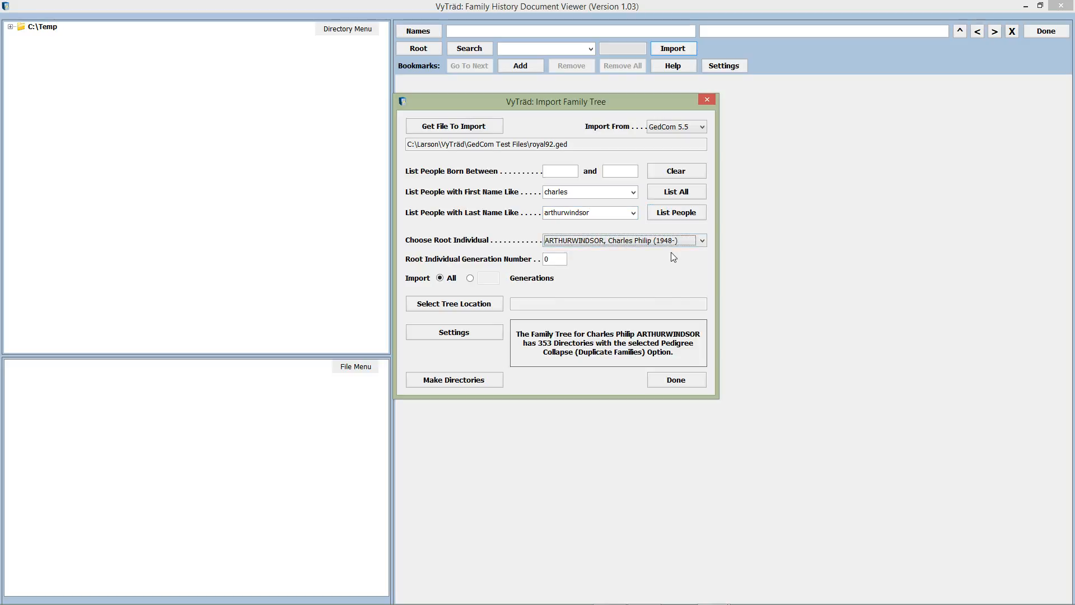
Step: Set the family tree location to the Temp folder on Local Disk (C:)
click(472, 306)
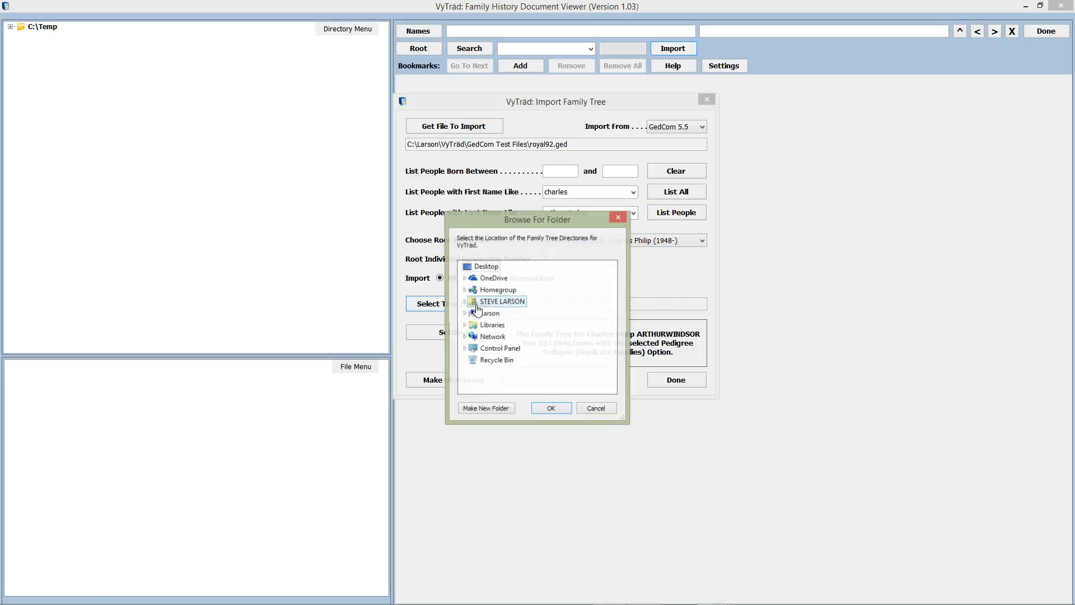
double_click(491, 313)
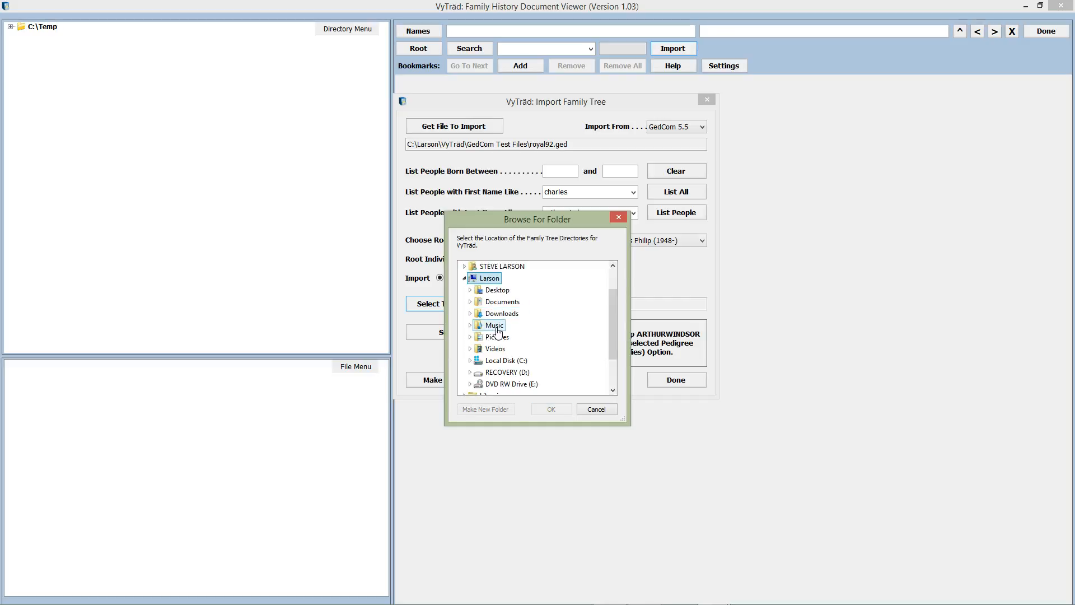
double_click(506, 360)
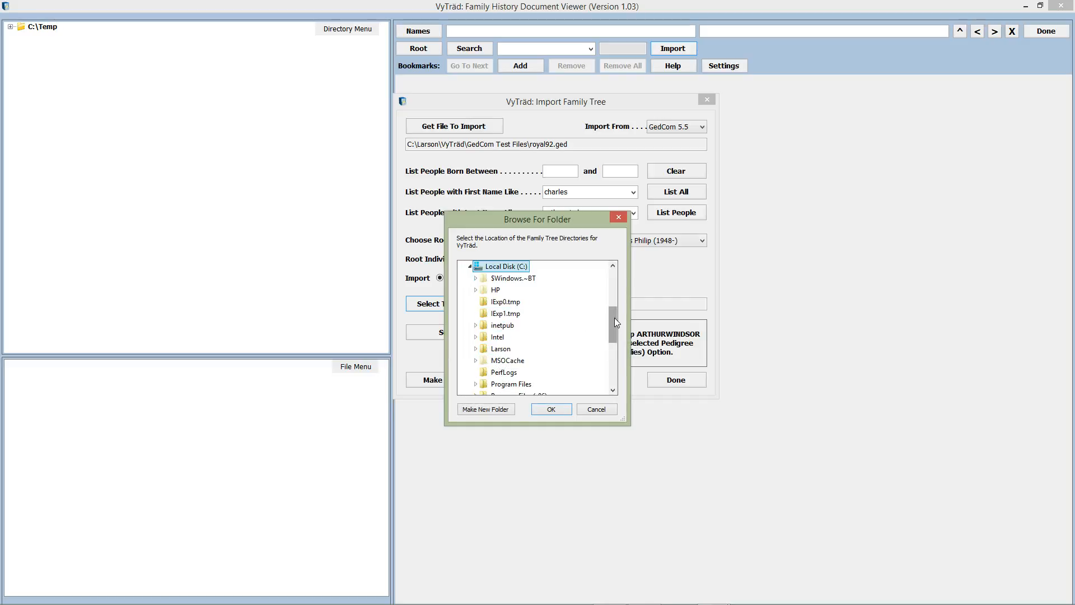
drag(615, 318, 615, 348)
click(500, 338)
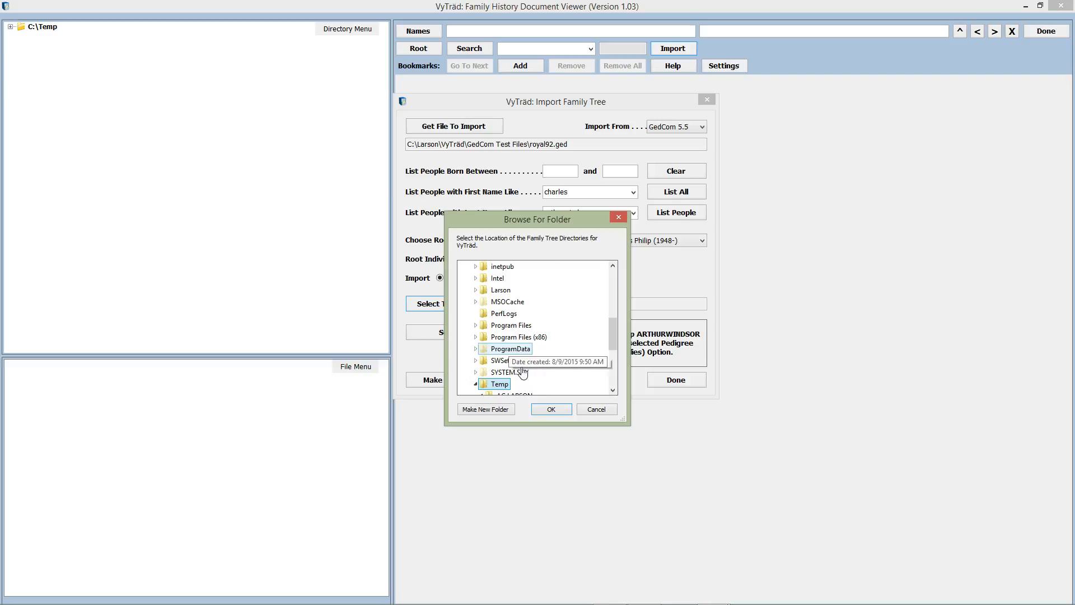
click(553, 409)
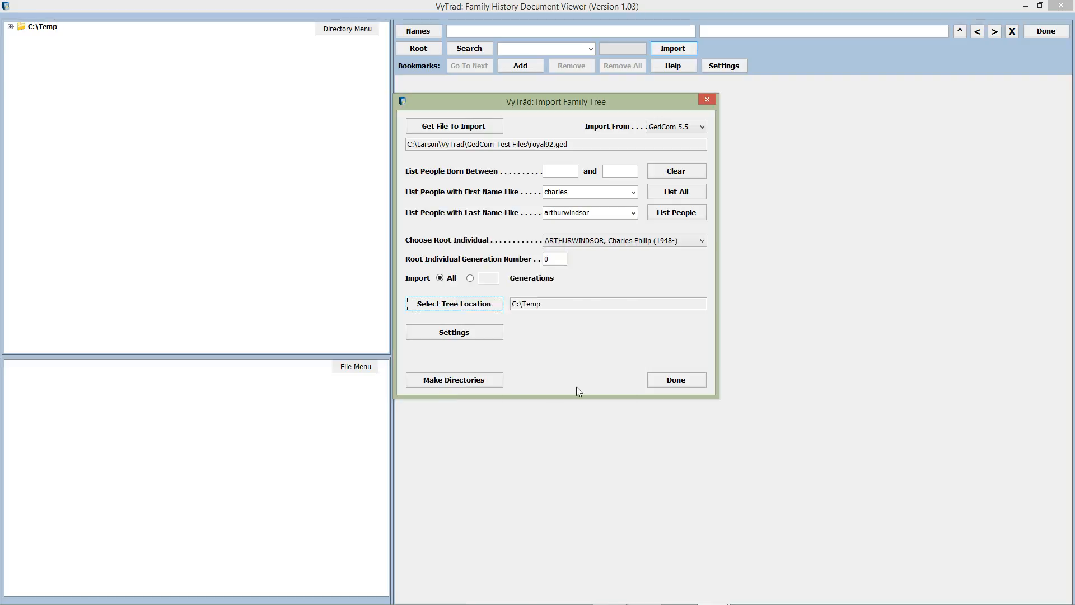
Step: In the import settings, limit duplicate-family directories to the first occurrence in each generation and save
click(475, 333)
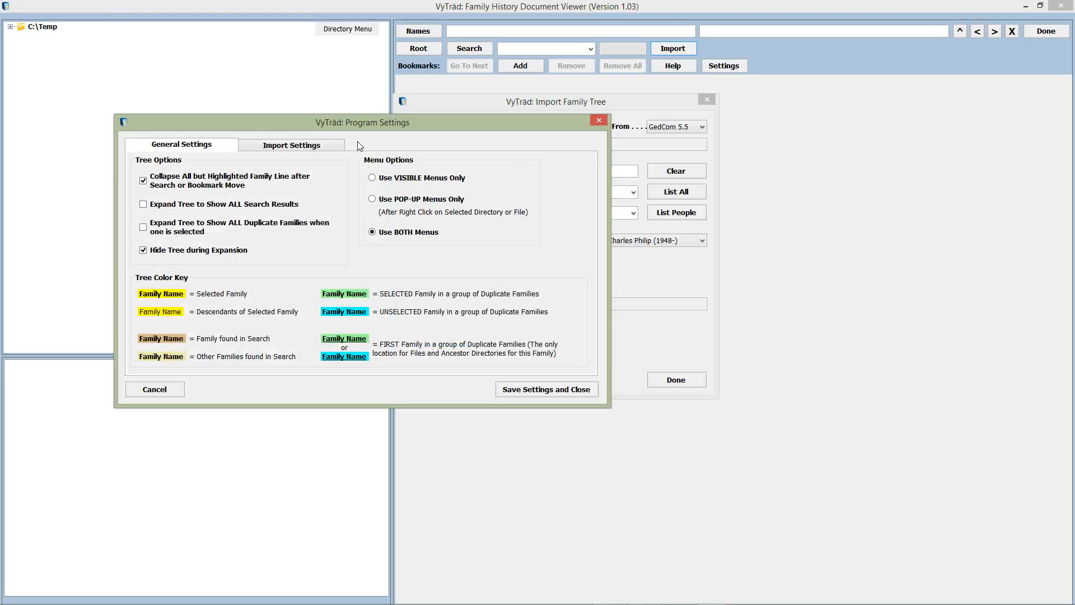
click(286, 148)
drag(330, 123, 495, 123)
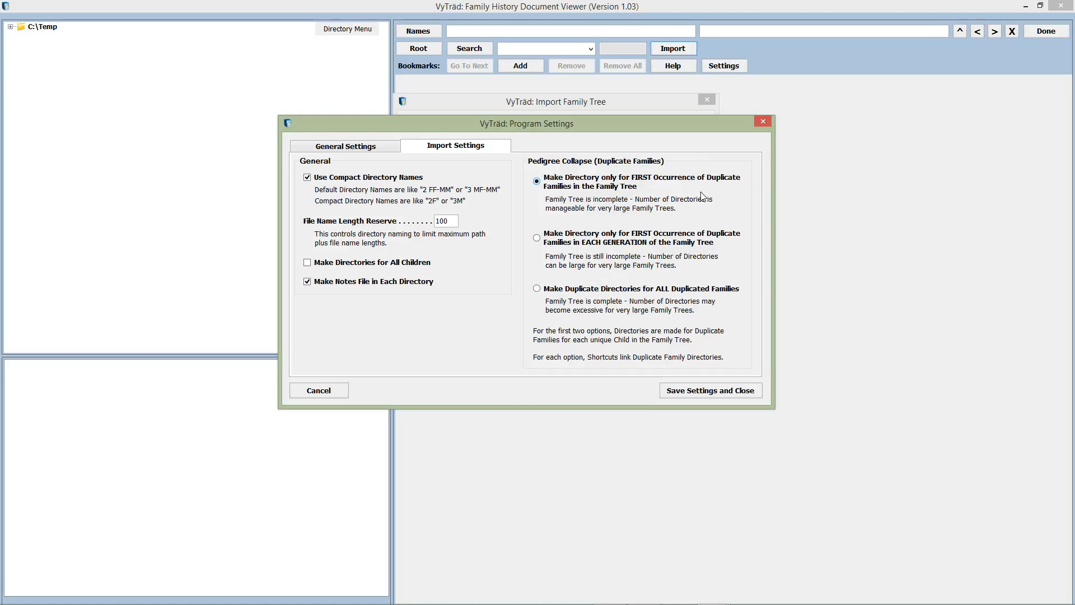
click(537, 238)
click(587, 290)
click(588, 244)
click(694, 390)
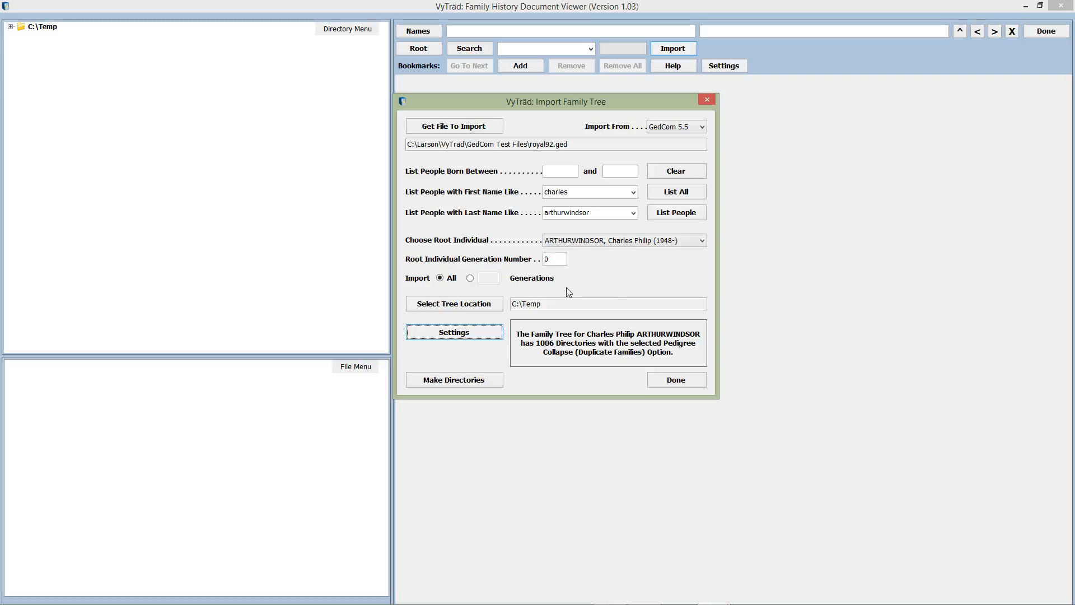
Step: Change the Pedigree Collapse option to make directories only for the first occurrence in the family tree and save
click(498, 333)
click(485, 196)
click(533, 398)
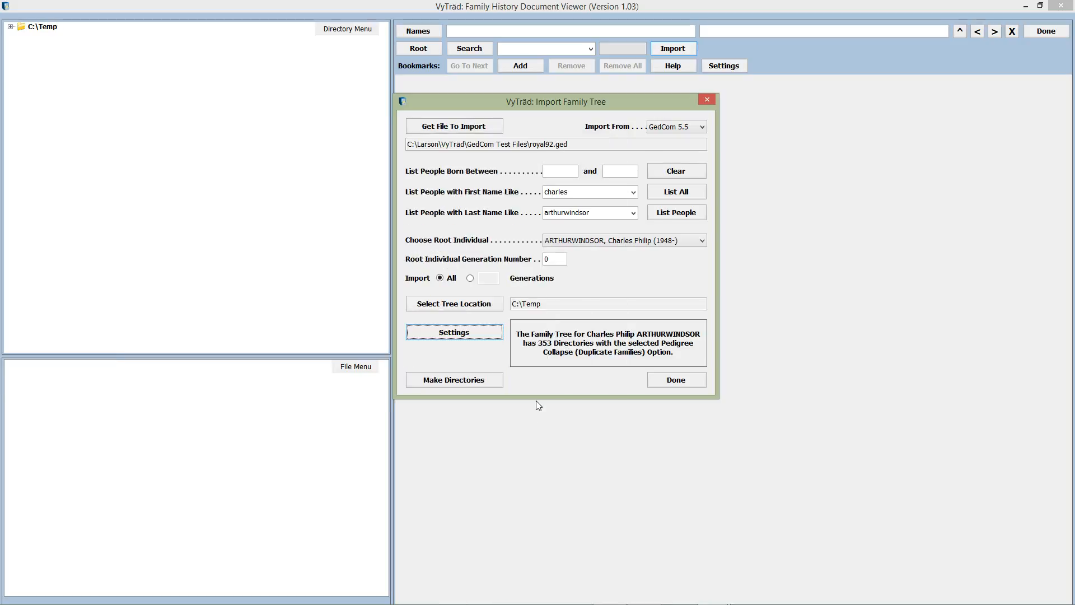
Step: Switch the Pedigree Collapse option to the first occurrence of duplicate families in each generation and save
click(474, 337)
click(465, 263)
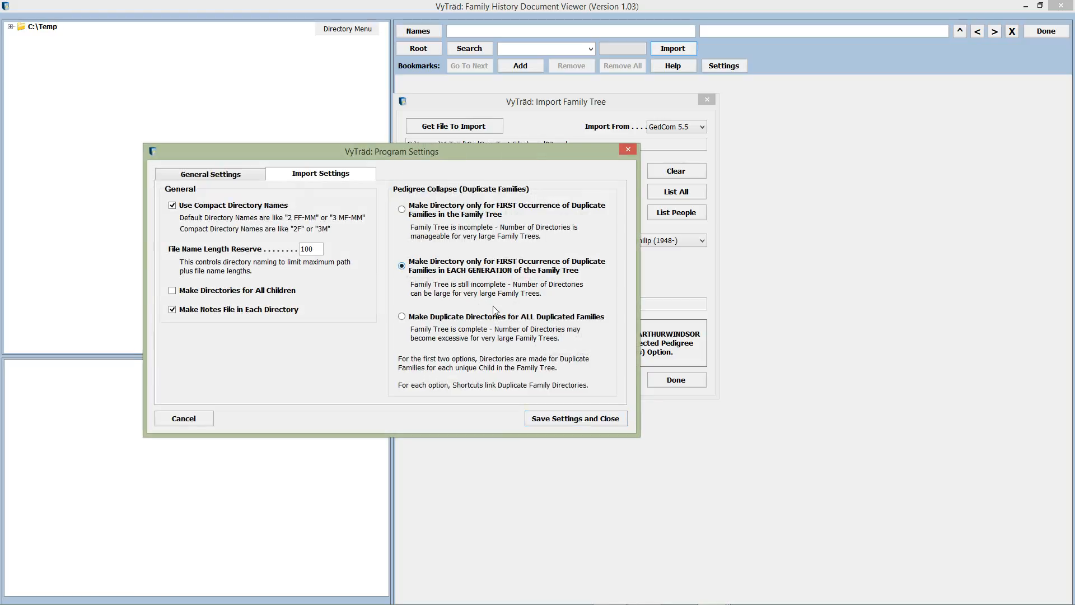
click(539, 418)
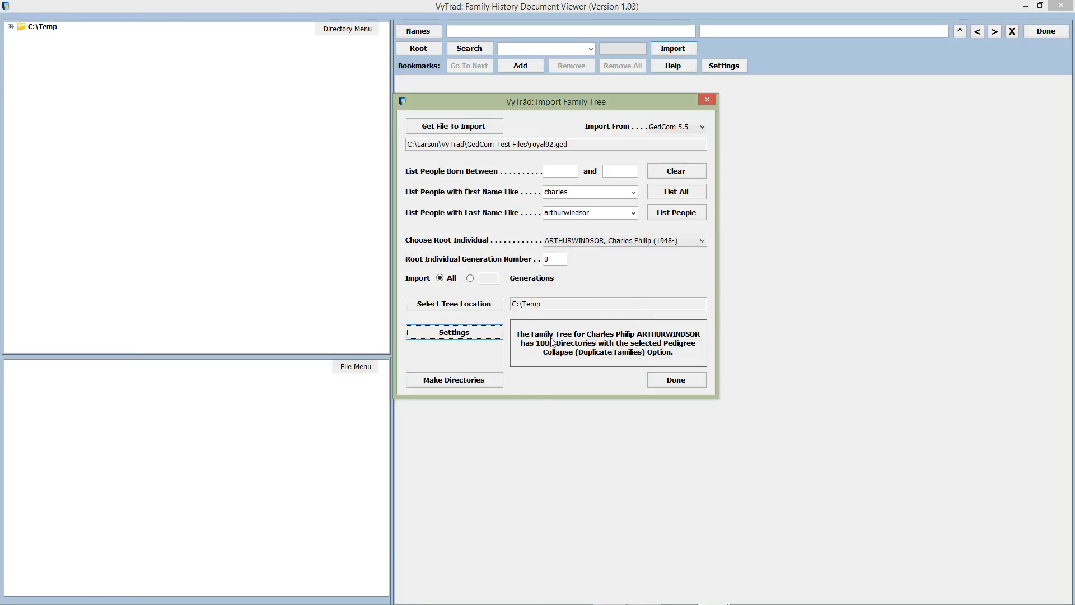
Step: Set Pedigree Collapse to make duplicate directories for all duplicated families and save the settings
click(475, 330)
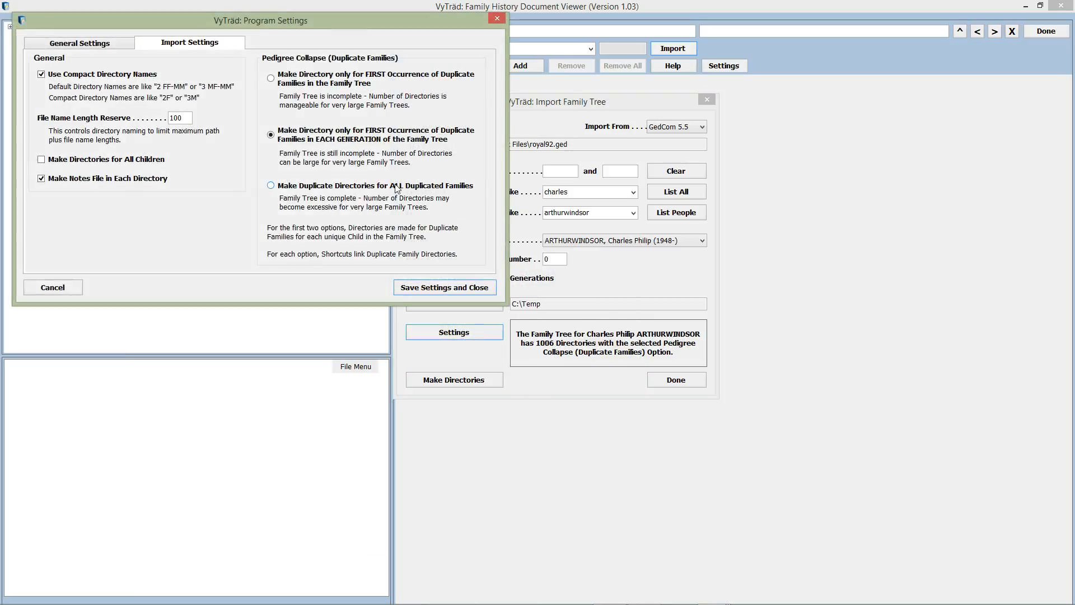
click(273, 188)
click(419, 293)
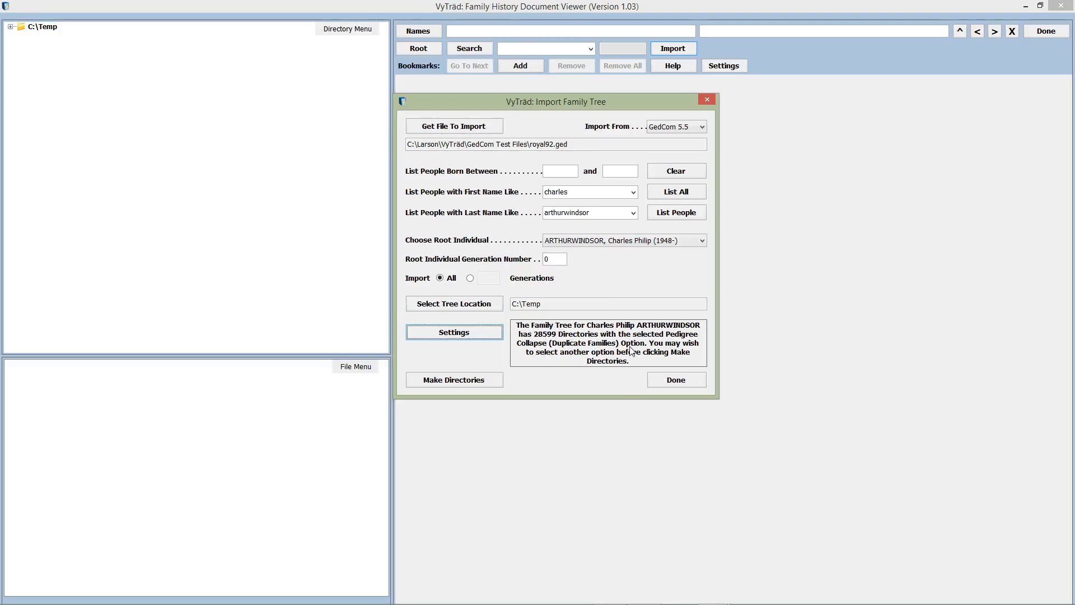
Step: Set Pedigree Collapse to the first occurrence in each generation, save, and make the directories for all generations
click(488, 336)
click(273, 135)
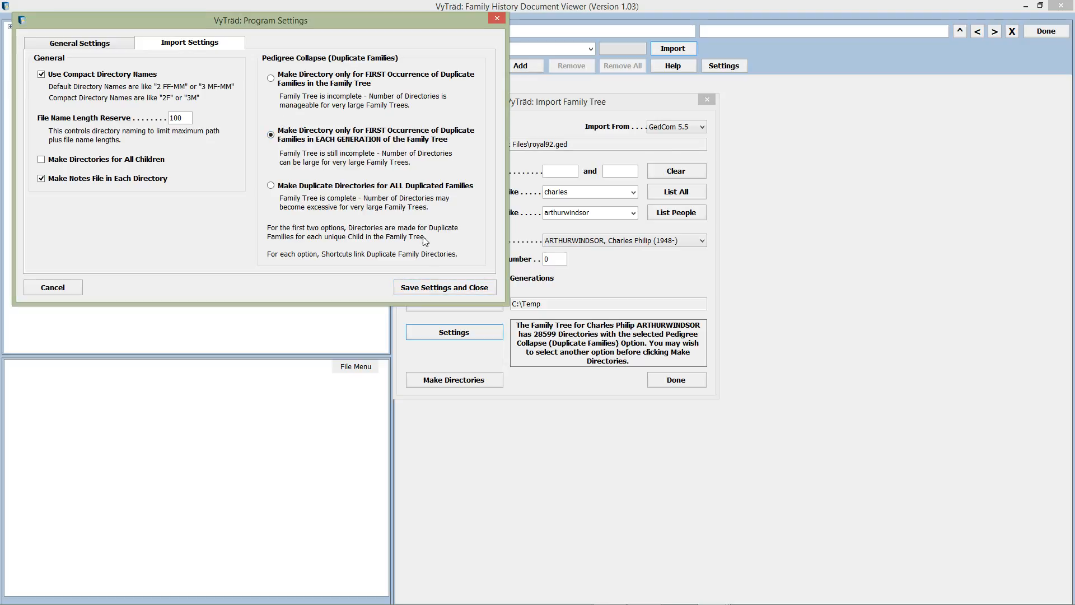
click(421, 288)
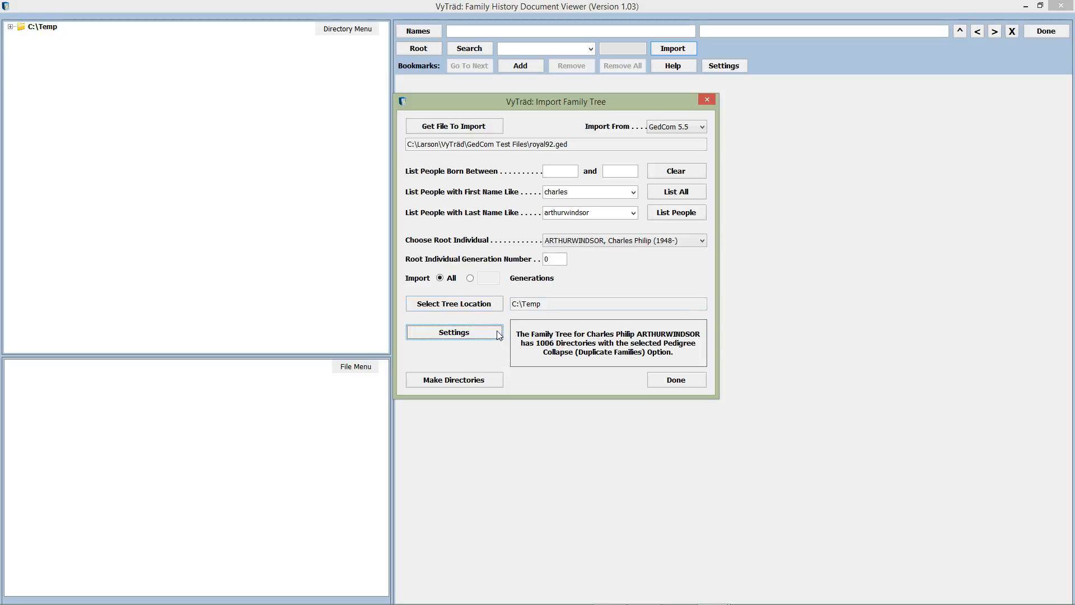
click(486, 379)
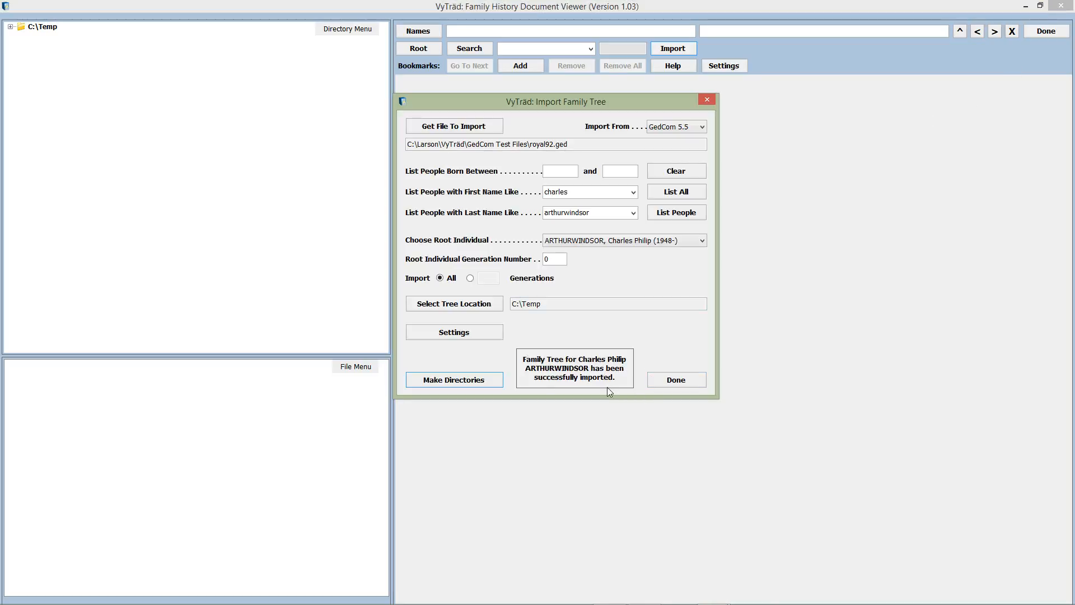
Step: Limit the import to 12 generations and set Pedigree Collapse to make duplicate directories for all duplicated families
click(471, 278)
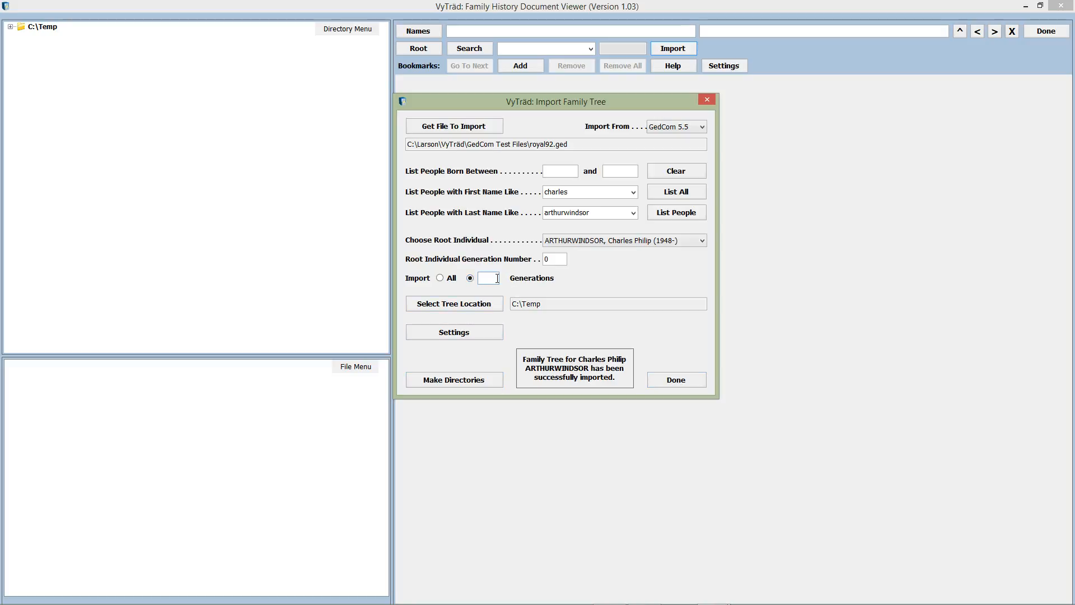
text(12)
click(477, 333)
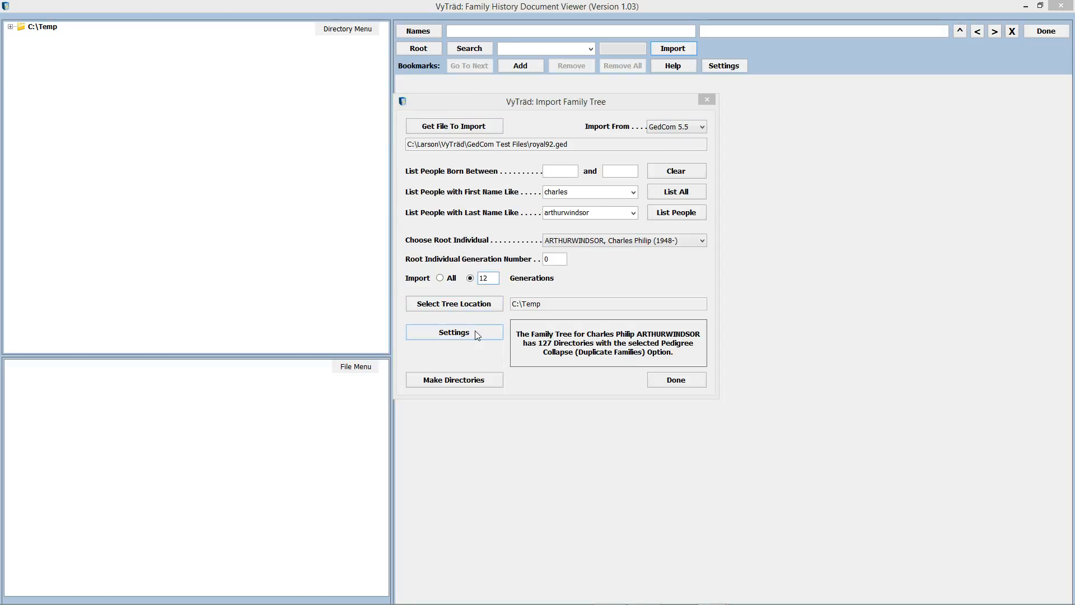
click(285, 200)
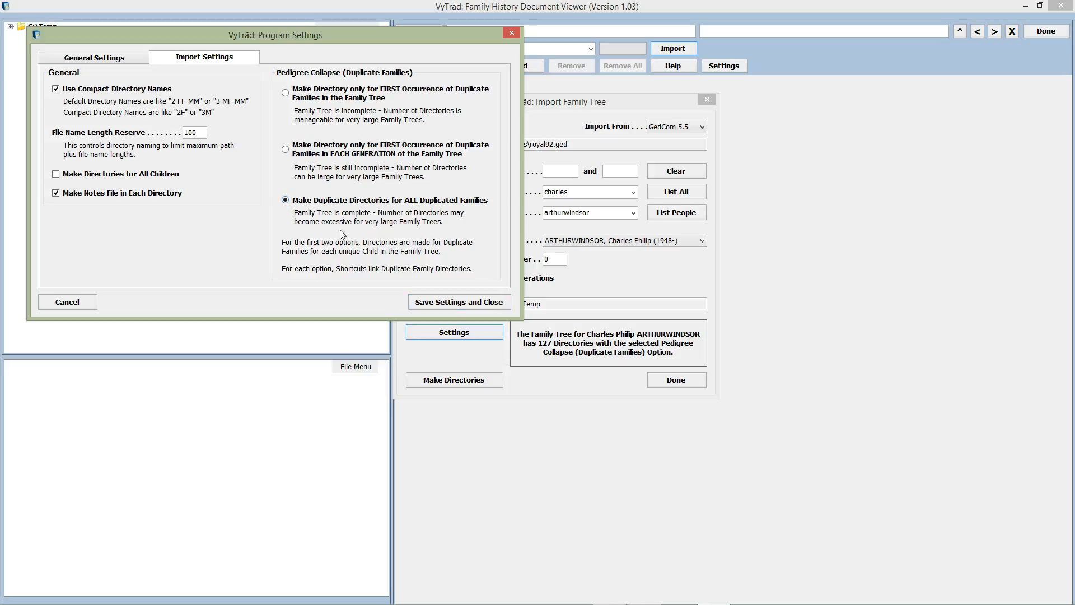
click(441, 306)
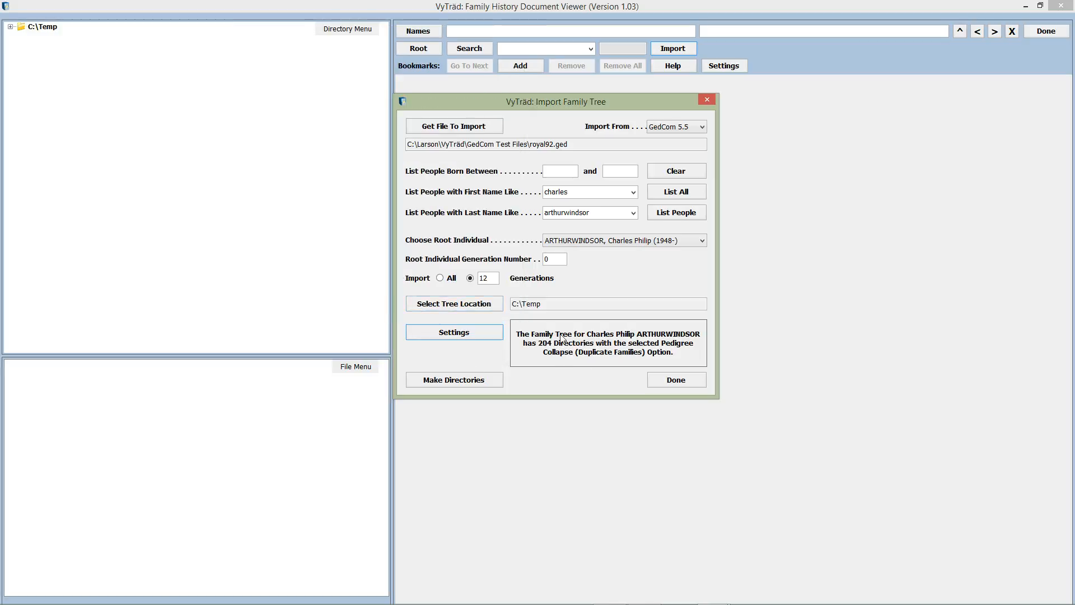
Step: Make the directories for the 12-generation tree and close the Import Family Tree dialog
click(488, 381)
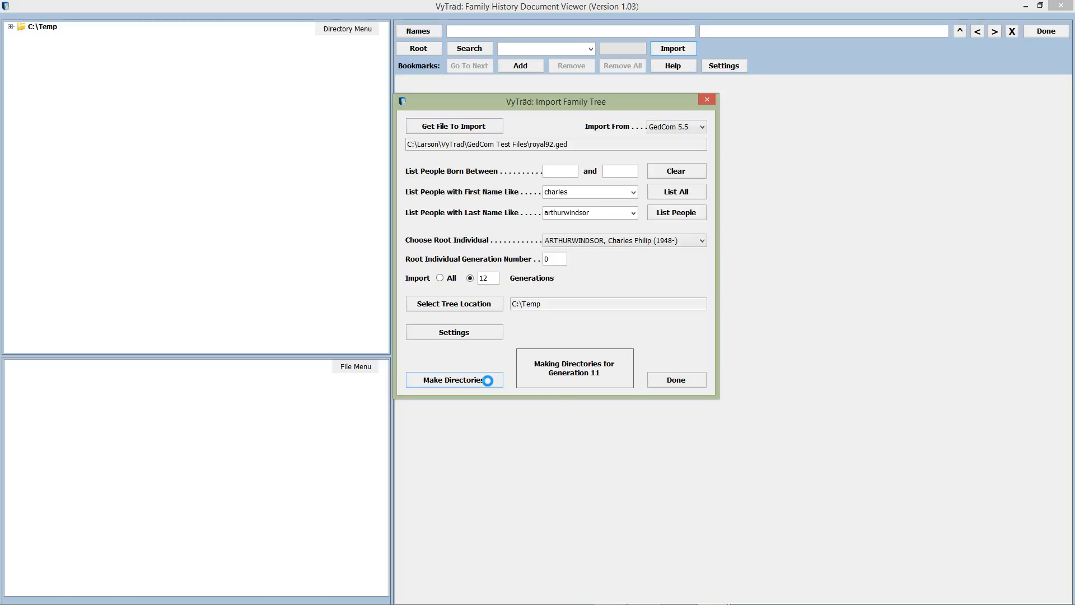
click(680, 383)
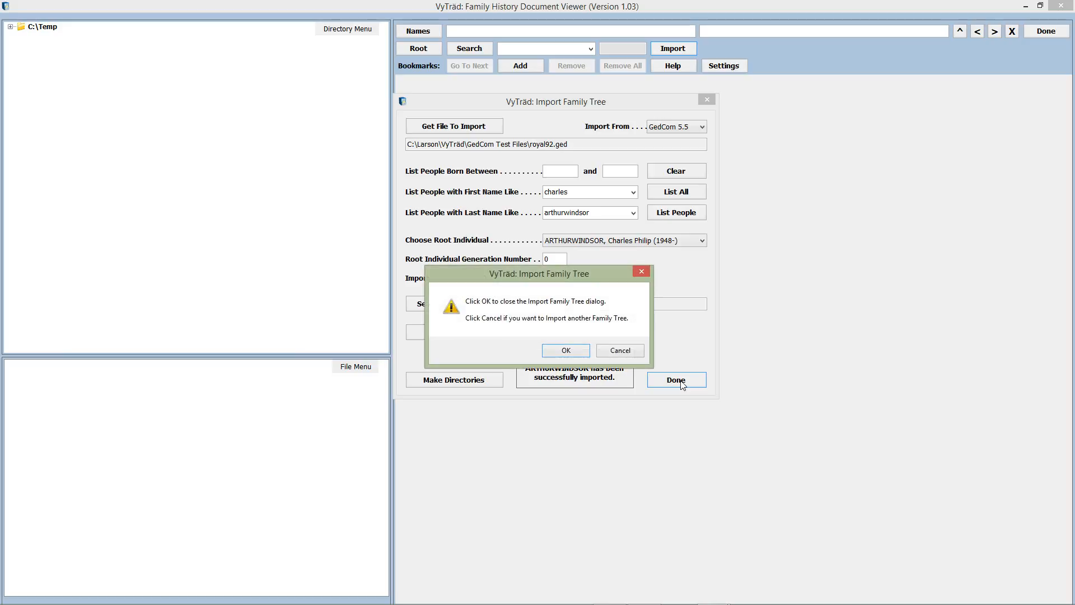
click(577, 354)
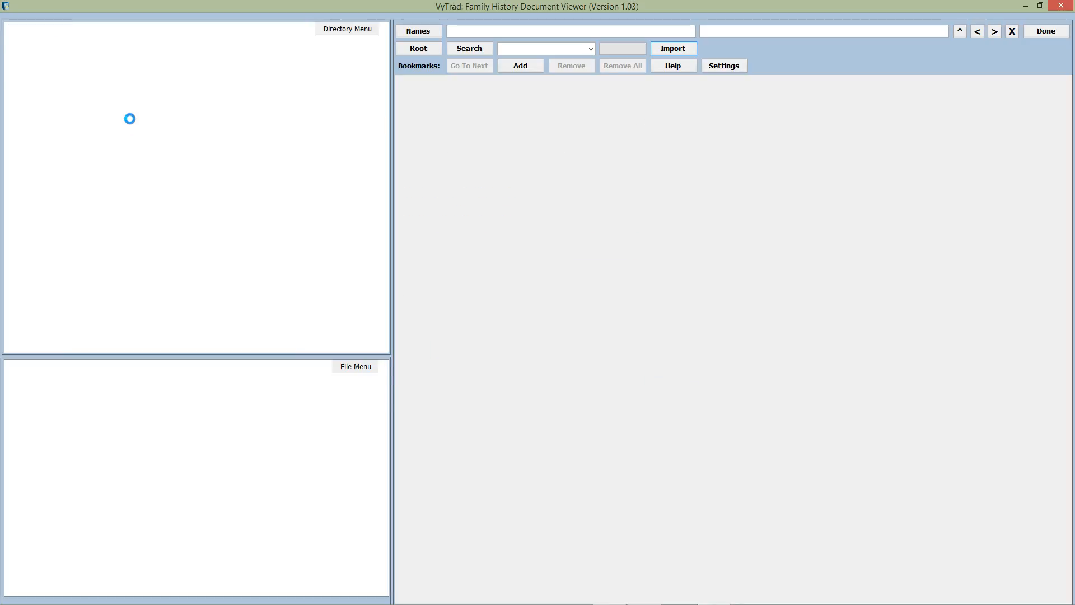
Step: Expand C:\Temp and open Duplicate Families.txt from the first Charles Philip ARTHURWINDSOR directory
click(10, 27)
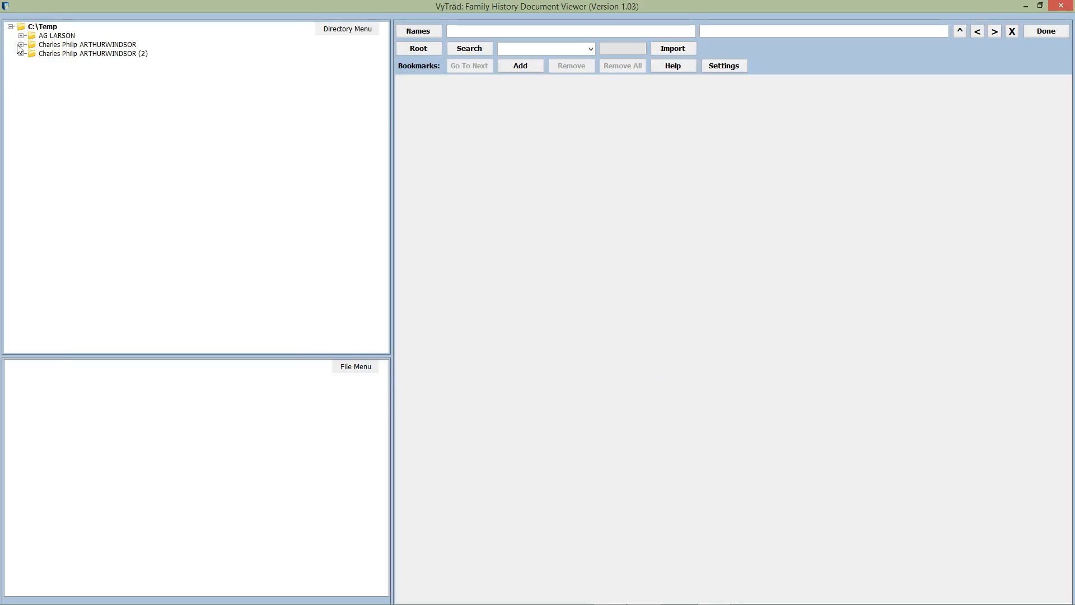
click(74, 46)
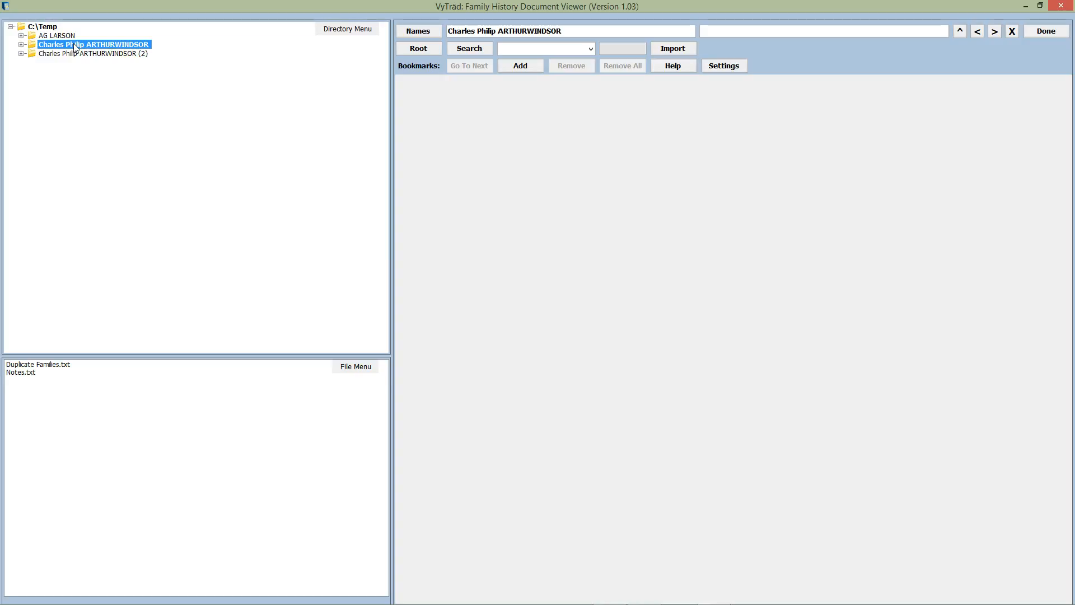
click(57, 366)
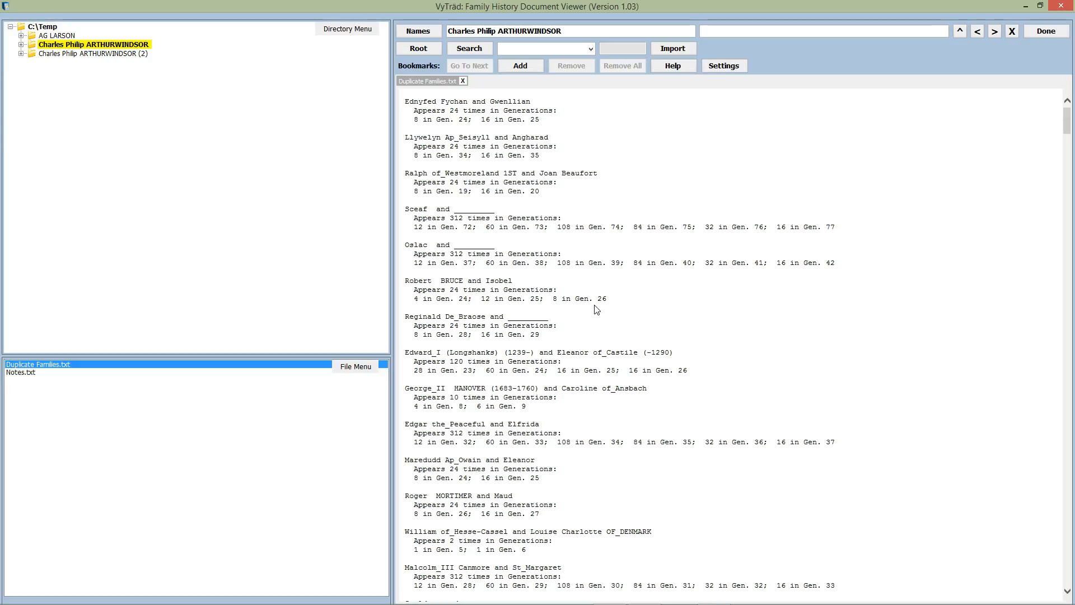
Step: Examine the Sceaf entry in the duplicate families list and highlight the name Sceaf
drag(406, 202, 639, 227)
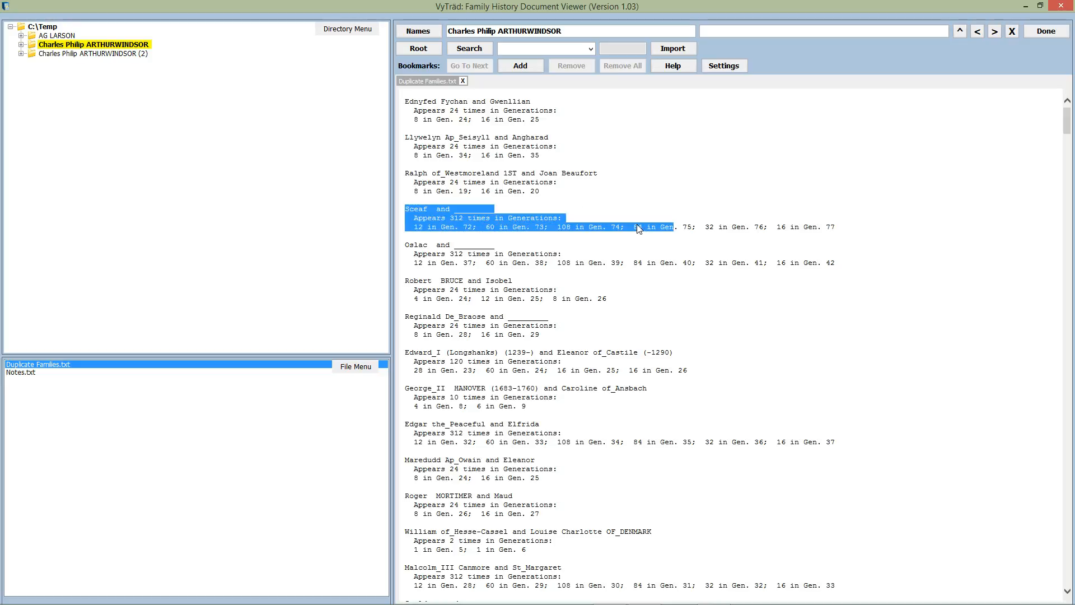
click(557, 214)
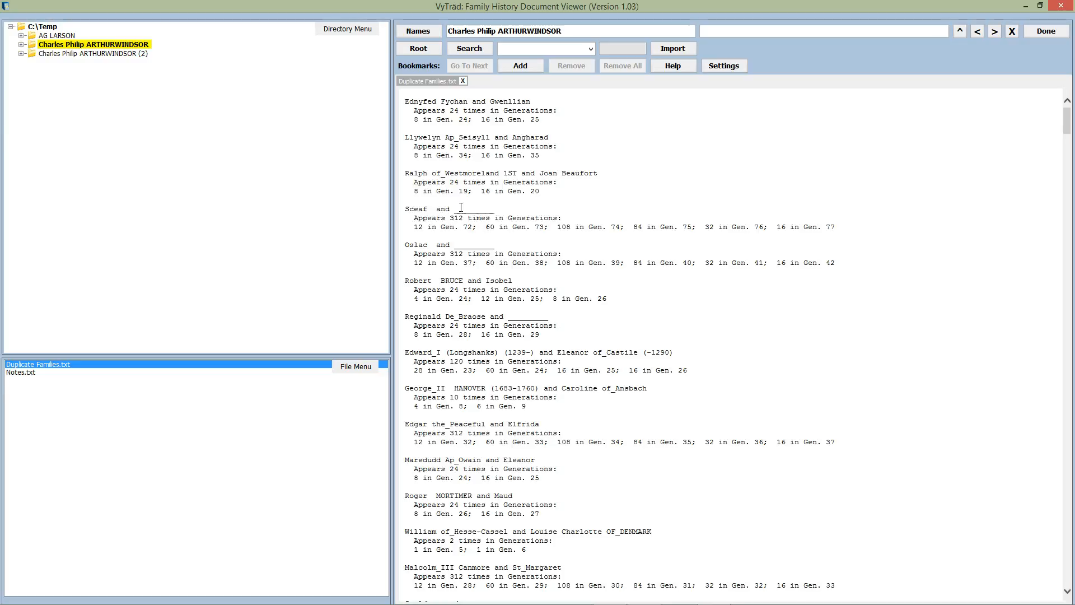
double_click(412, 209)
Step: Widen the directory tree area and expand all branches of the first Charles Philip ARTHURWINDSOR tree
drag(392, 218, 739, 244)
click(106, 50)
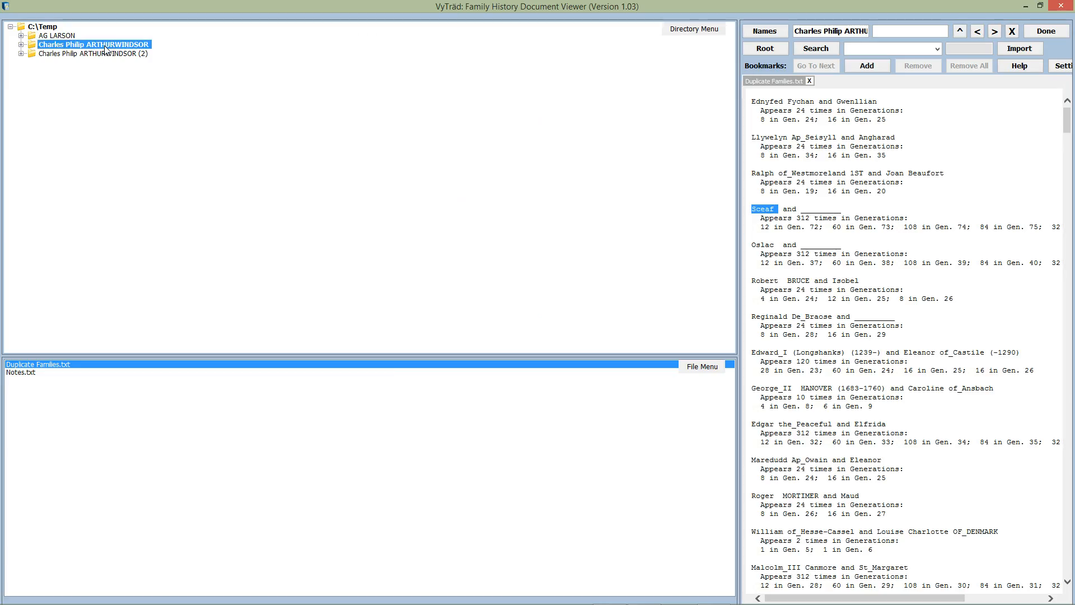
right_click(106, 49)
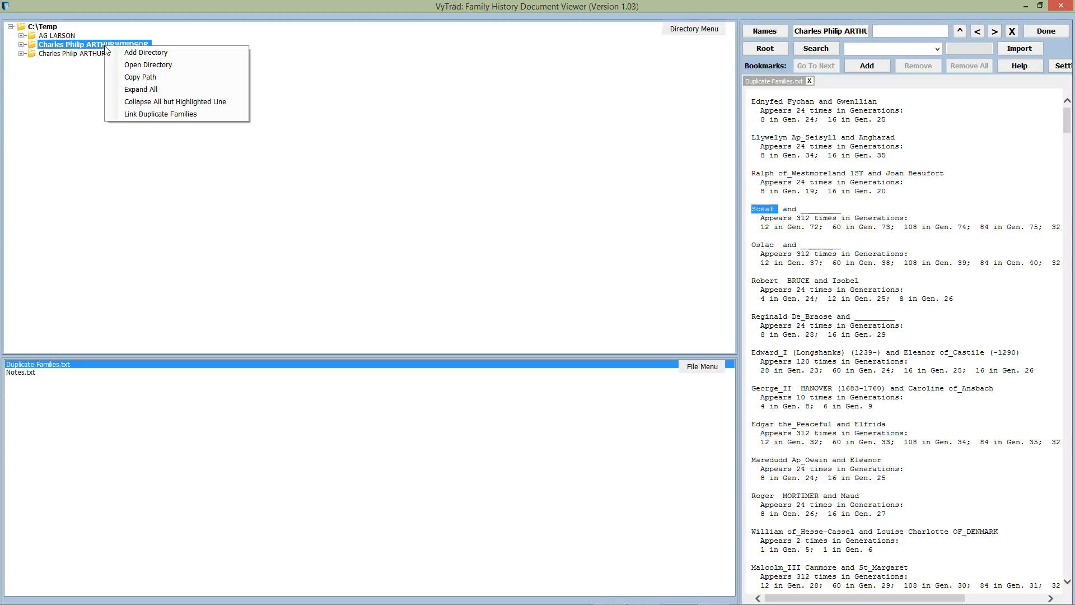
click(140, 90)
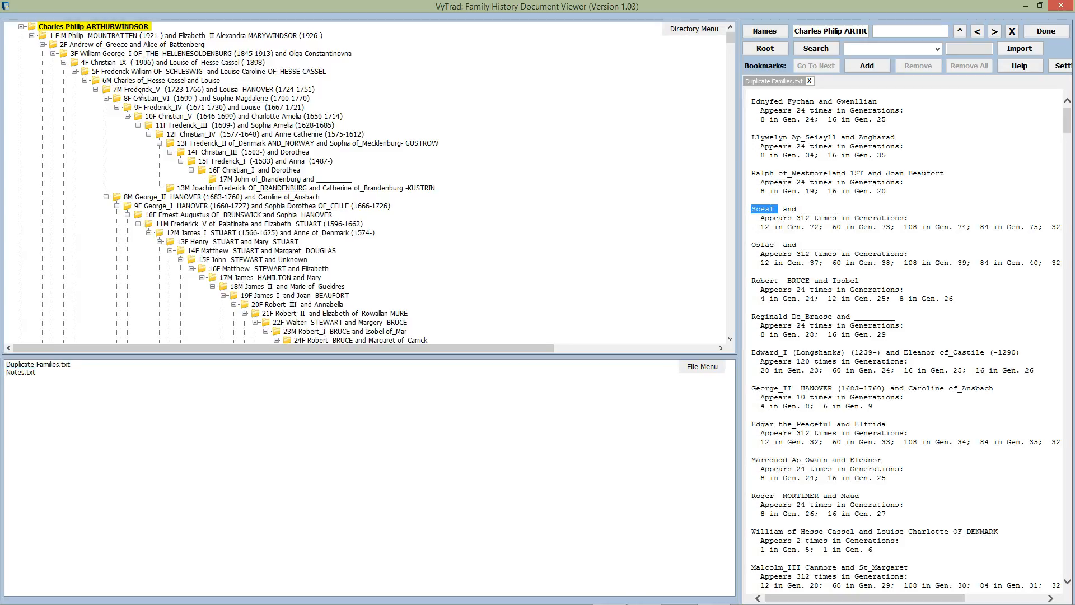
Step: Widen the directory tree area further and select the 74F Sceaf family at the end of its line
drag(731, 39, 803, 63)
drag(600, 347, 790, 343)
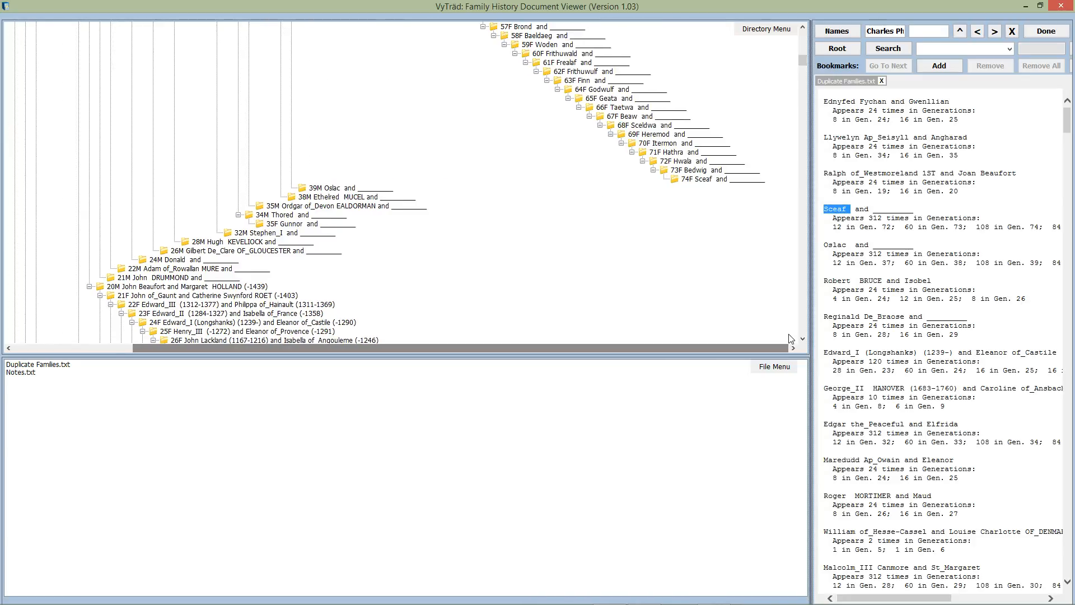
double_click(703, 179)
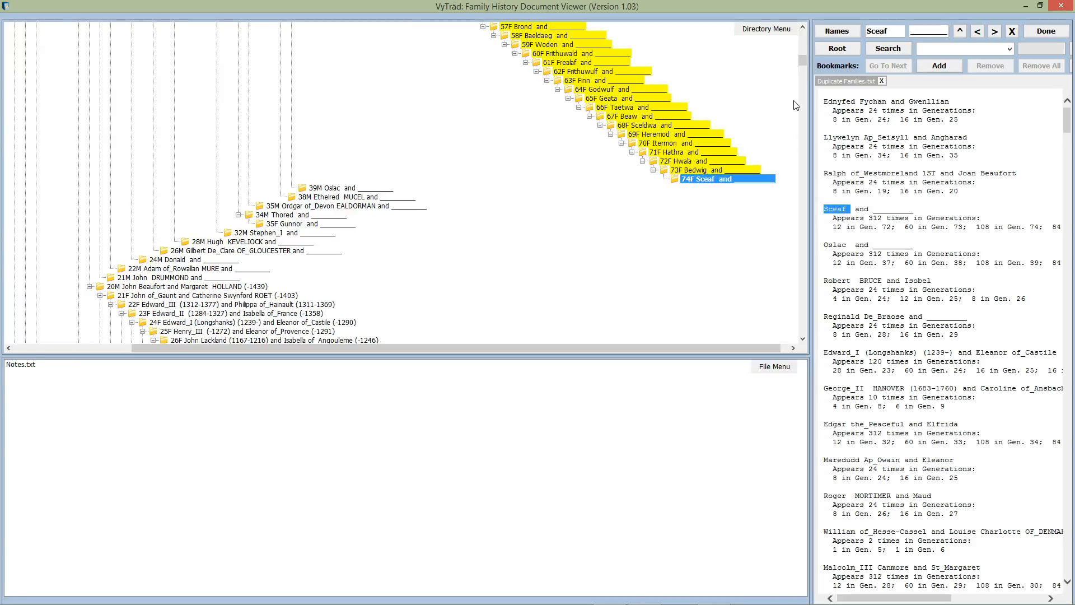
Step: Look through the rest of the expanded first Charles Philip ARTHURWINDSOR tree and collapse that tree
drag(804, 58, 798, 339)
drag(581, 351, 207, 334)
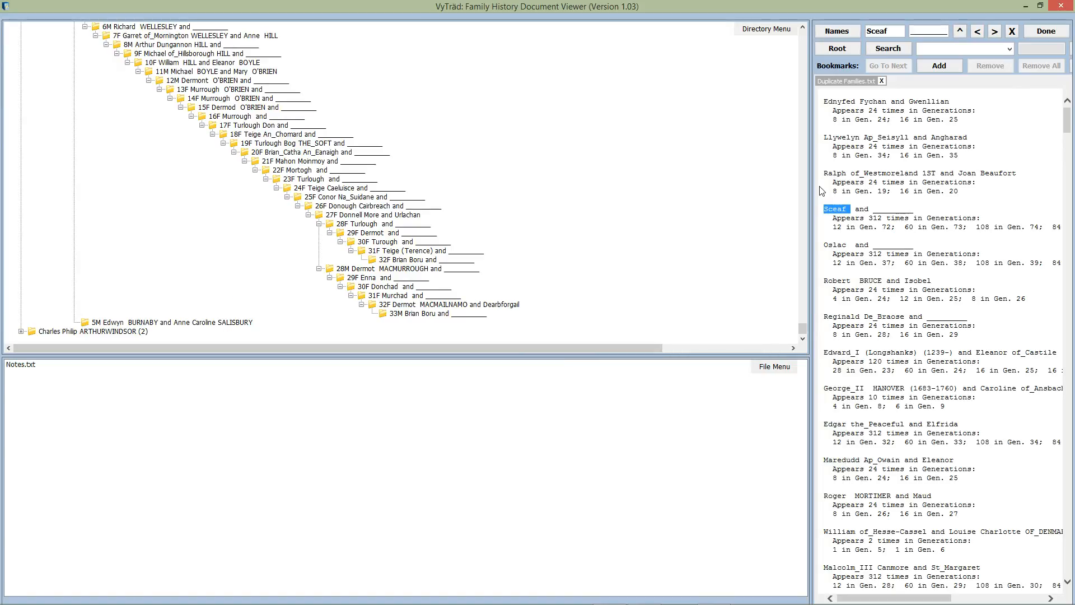
click(802, 36)
click(802, 36)
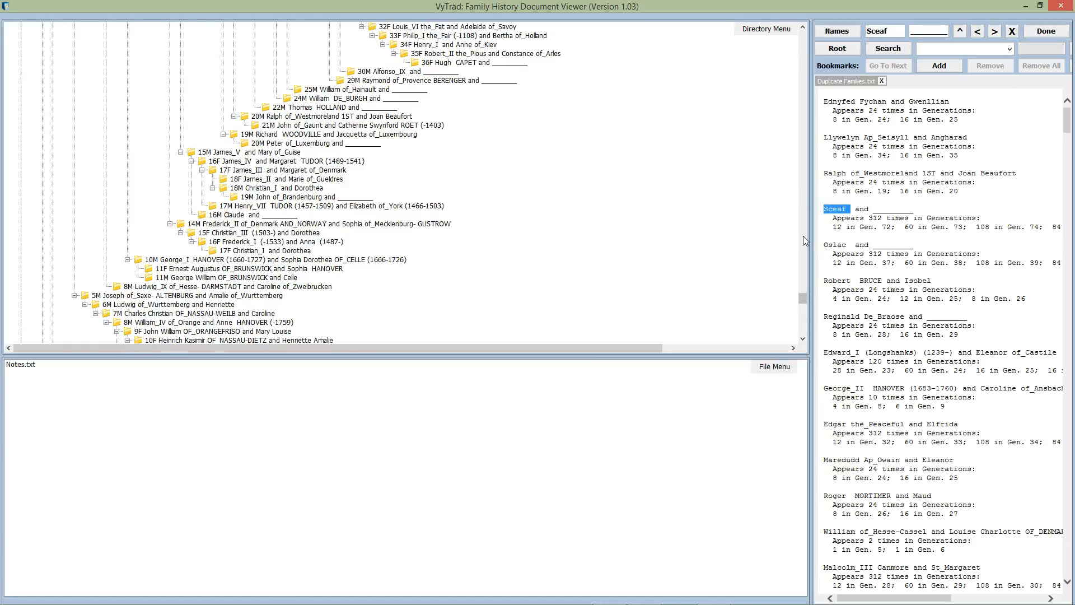
drag(804, 306, 805, 39)
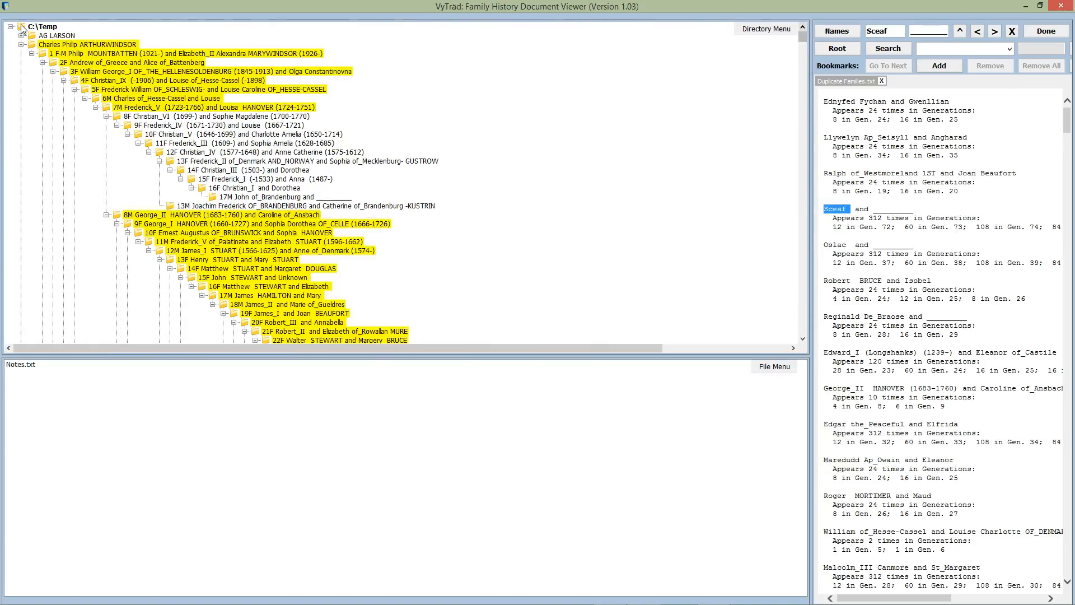
click(21, 44)
Step: Expand all branches of the Charles Philip ARTHURWINDSOR (2) tree
click(84, 53)
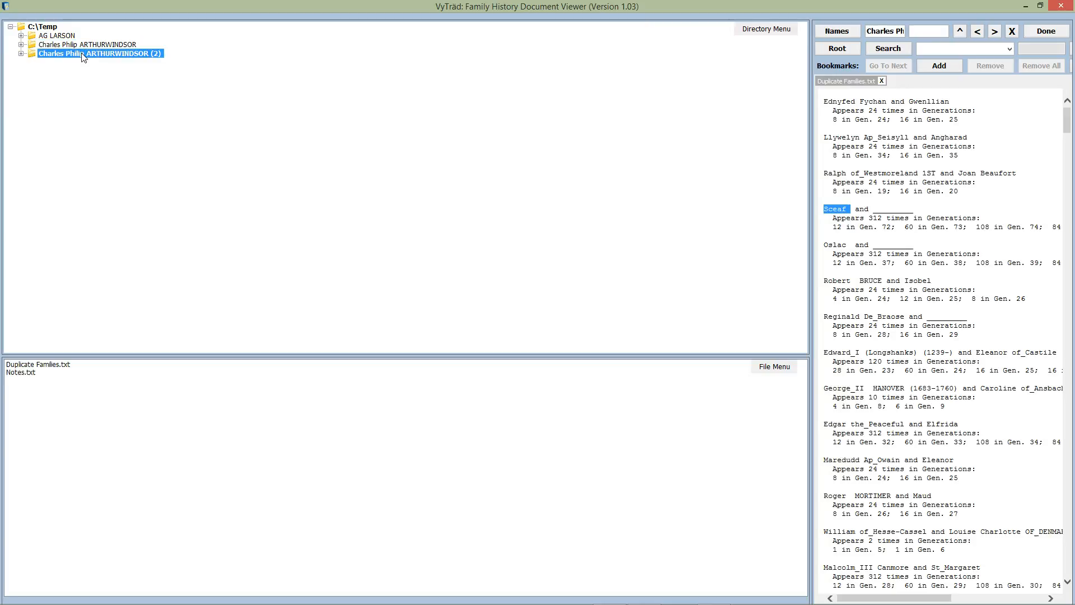
right_click(84, 53)
click(144, 98)
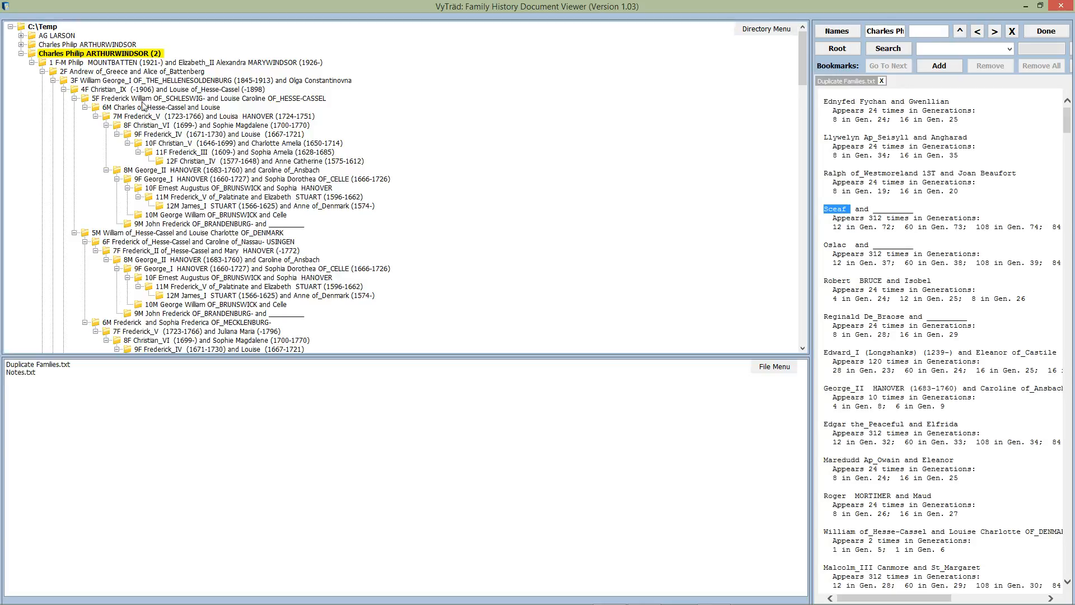
Step: Select the first 12F Christian_IV and Anne Catherine family, and then the 9M George_II HANOVER and Caroline of_Ansbach family under 8M William_IV of_Orange
click(247, 161)
scroll(272, 184, down, 18)
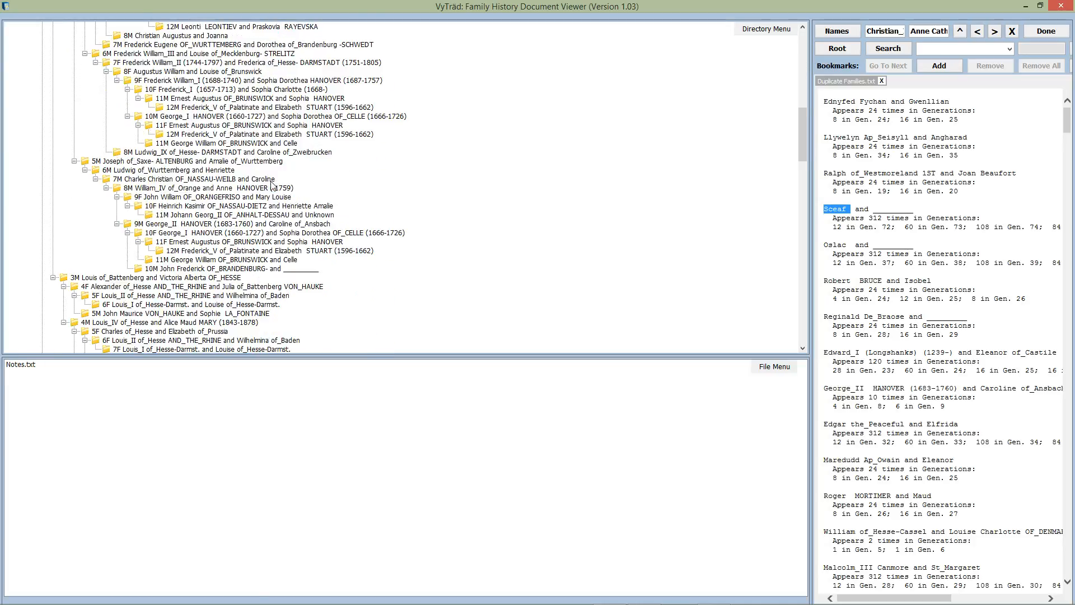
click(197, 224)
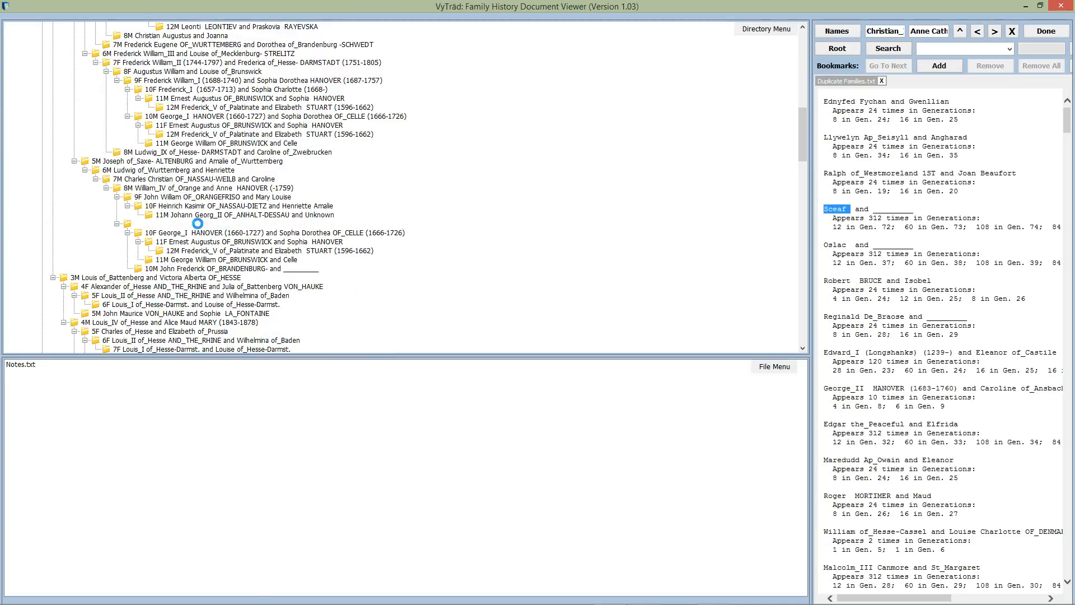
Step: Select the duplicate 8M George_II HANOVER and Caroline of_Ansbach family under 7F Frederick_II of_Hesse-Cassel and Mary HANOVER
scroll(422, 190, up, 10)
scroll(422, 190, up, 7)
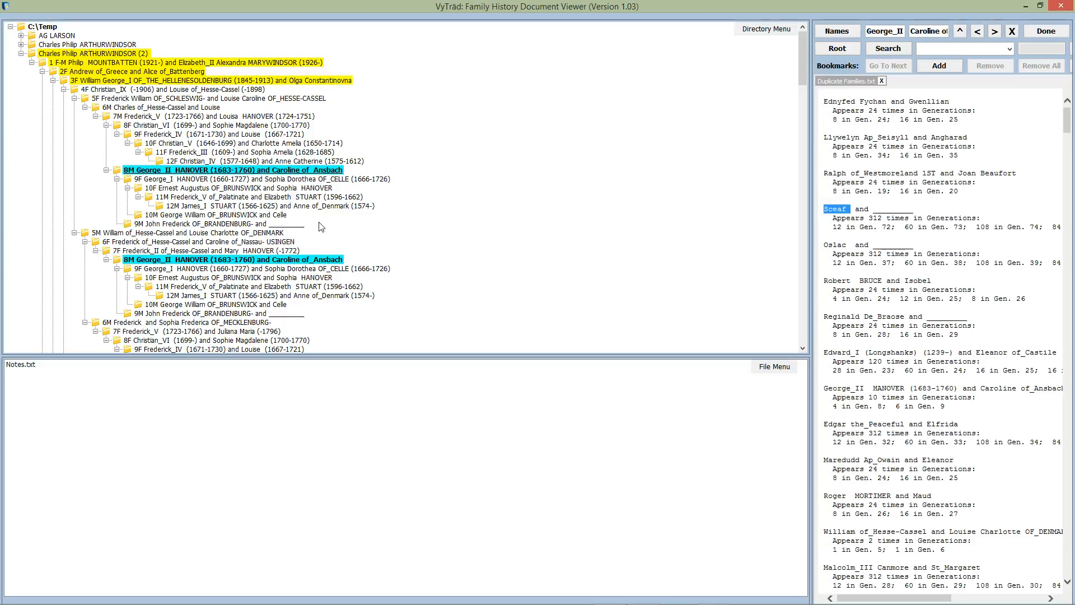
click(319, 260)
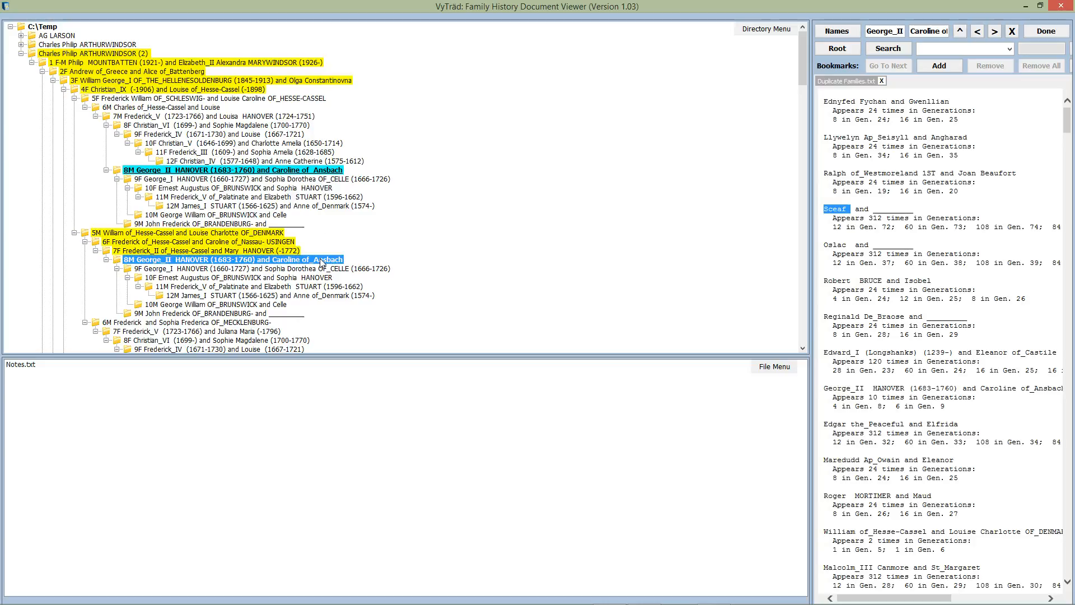
mouse_move(802, 56)
mouse_down()
mouse_move(796, 286)
mouse_move(789, 64)
mouse_up()
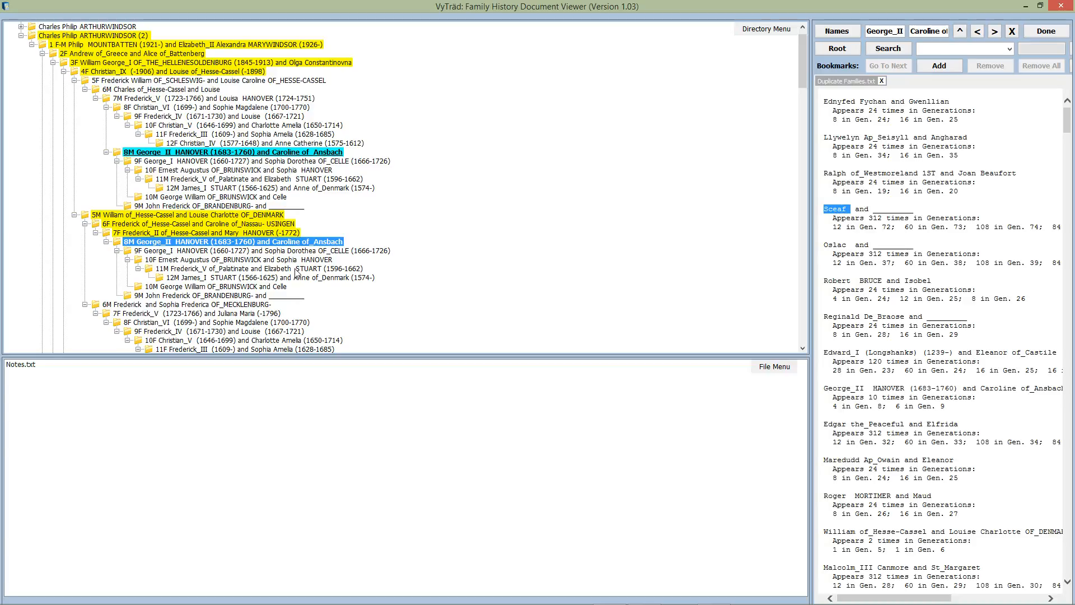
Step: Open the selected George_II HANOVER family's directory in File Explorer to check its path, close it and minimize VyTräd
right_click(278, 241)
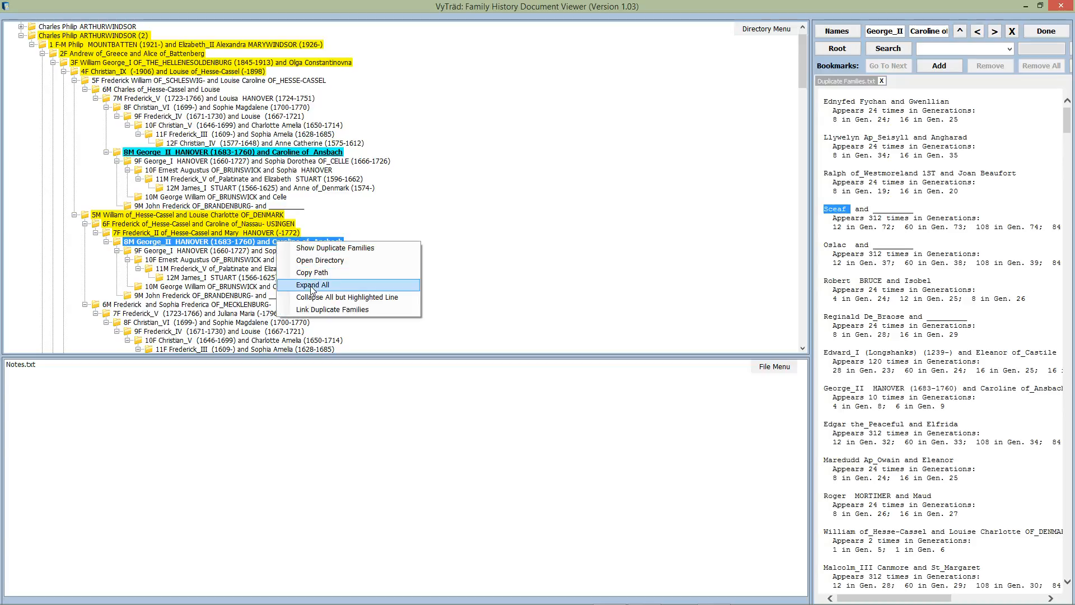
click(329, 260)
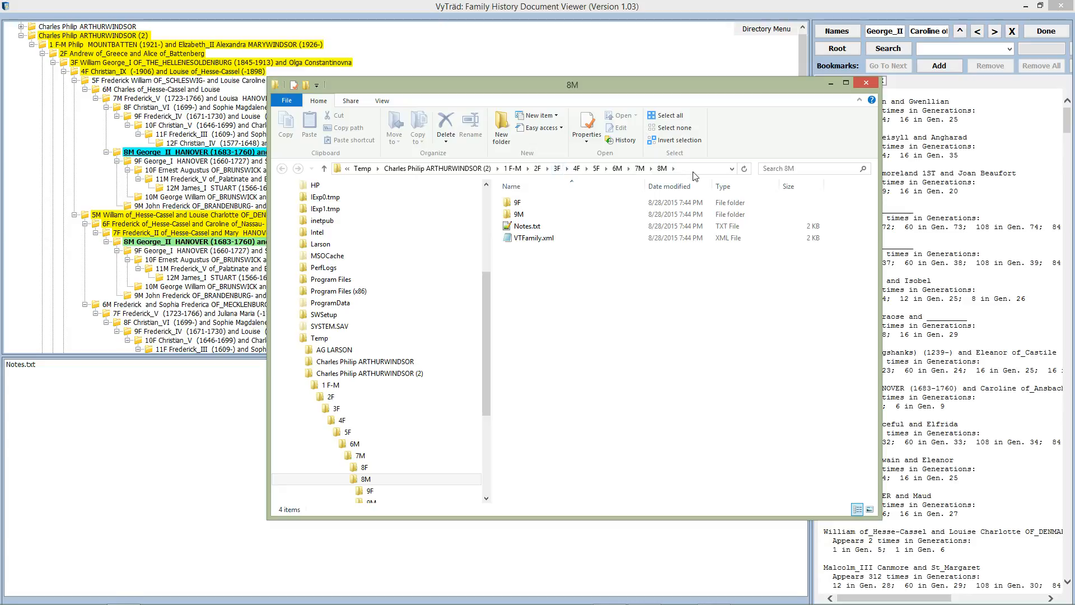
click(866, 83)
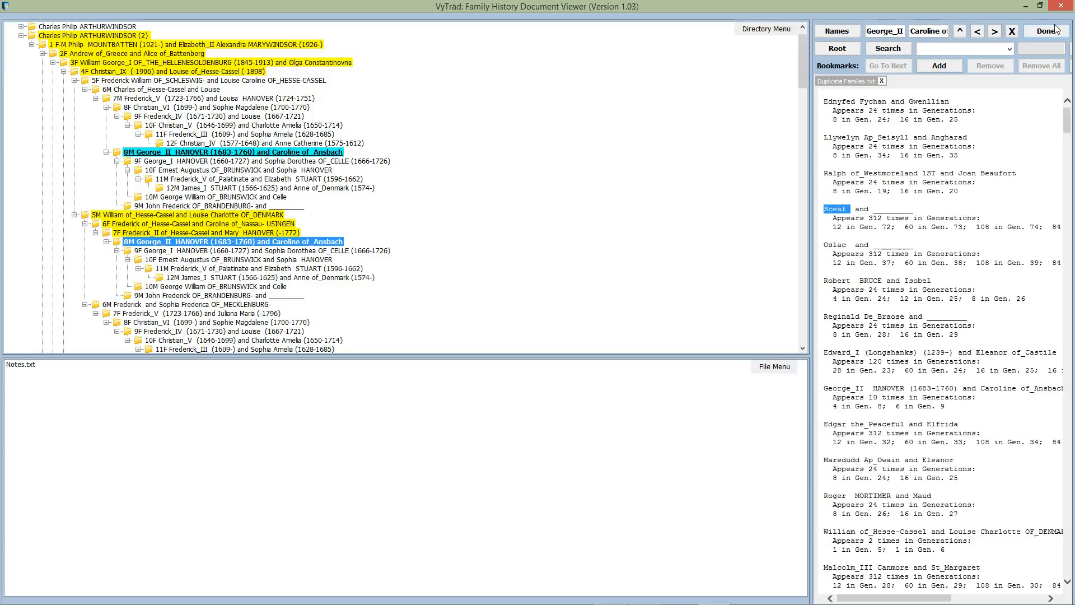
click(1026, 6)
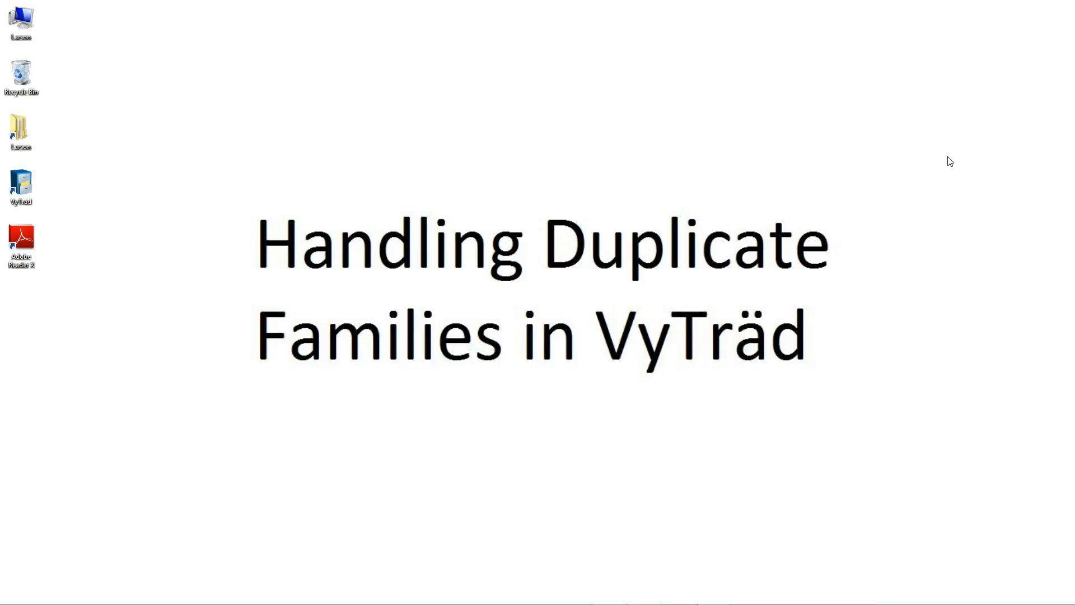